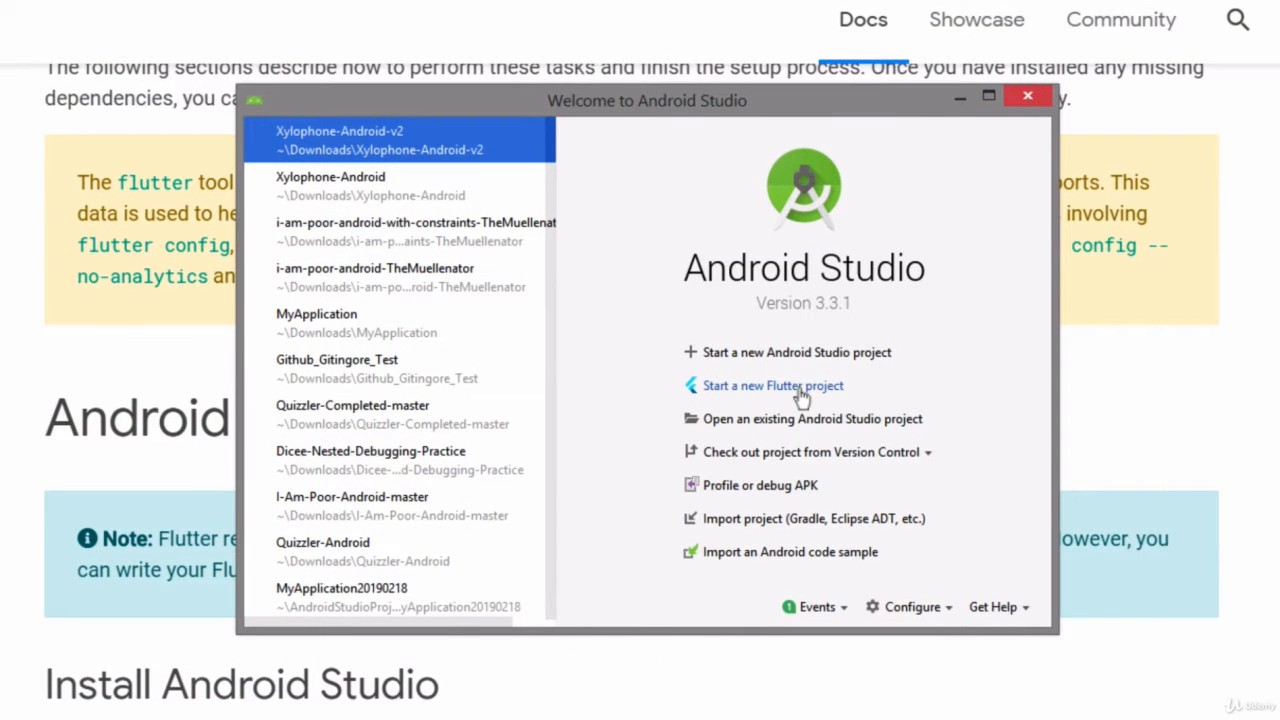
Start a new Flutter Application project and name it testing_app
click(800, 388)
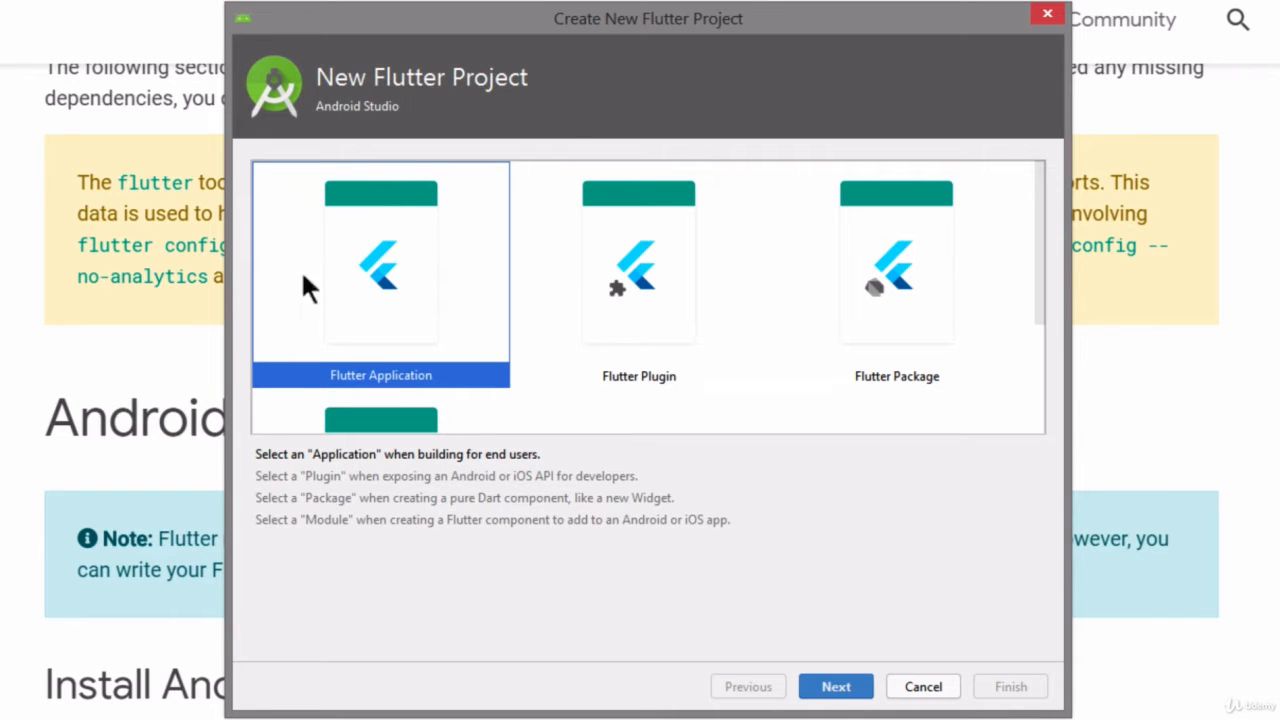
click(854, 690)
key(ctrl+a)
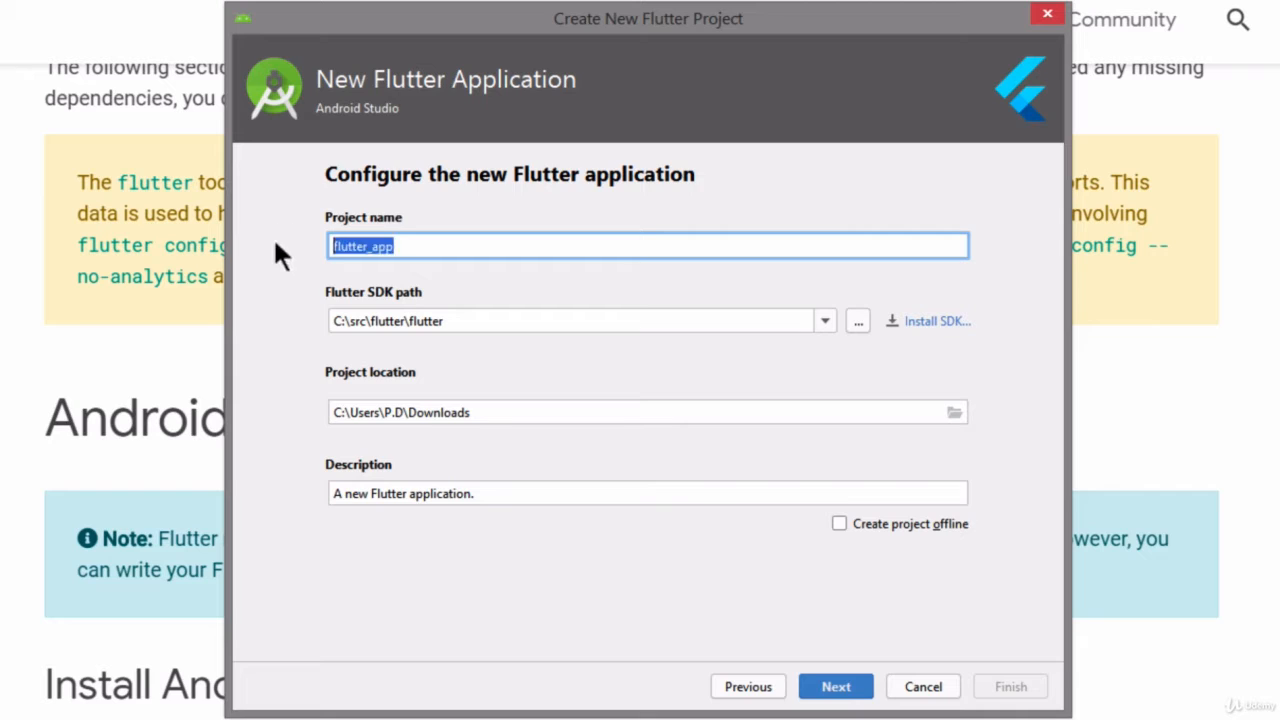
key(BackSpace)
text(te)
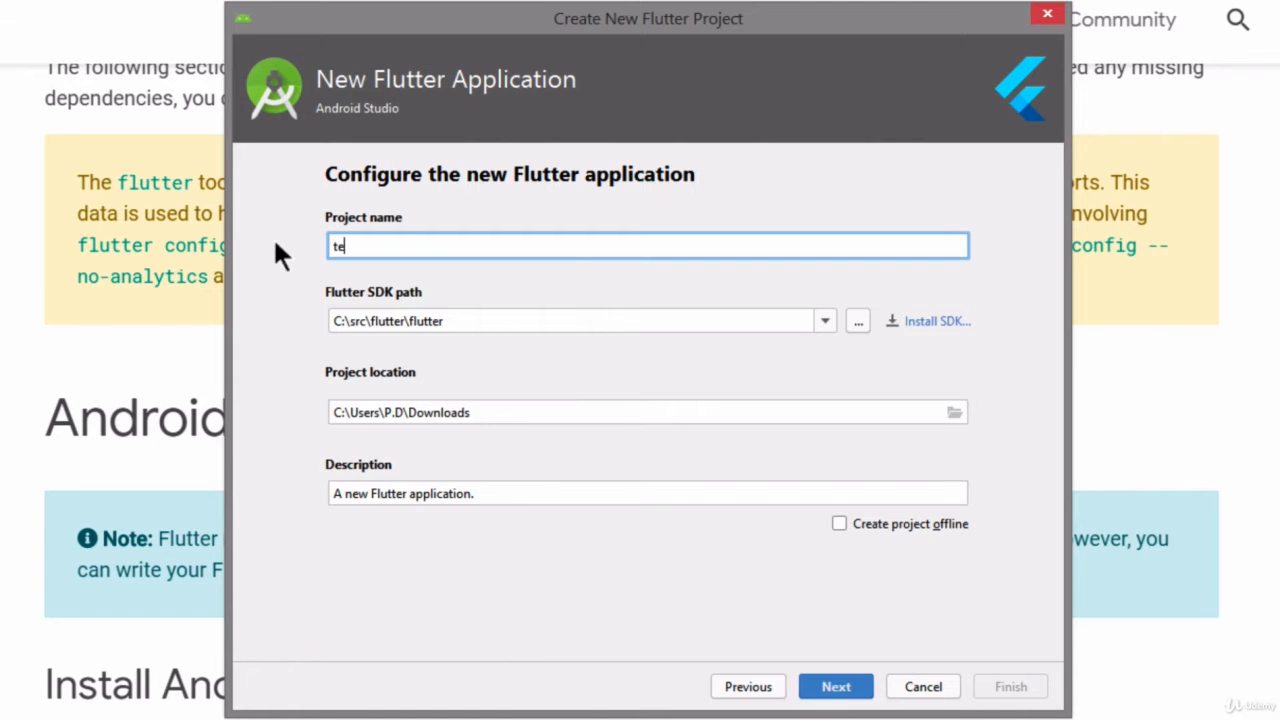
text(sting_app)
Check the Flutter SDK folder selection, keep it, and create the project with the company domain example.com
click(857, 320)
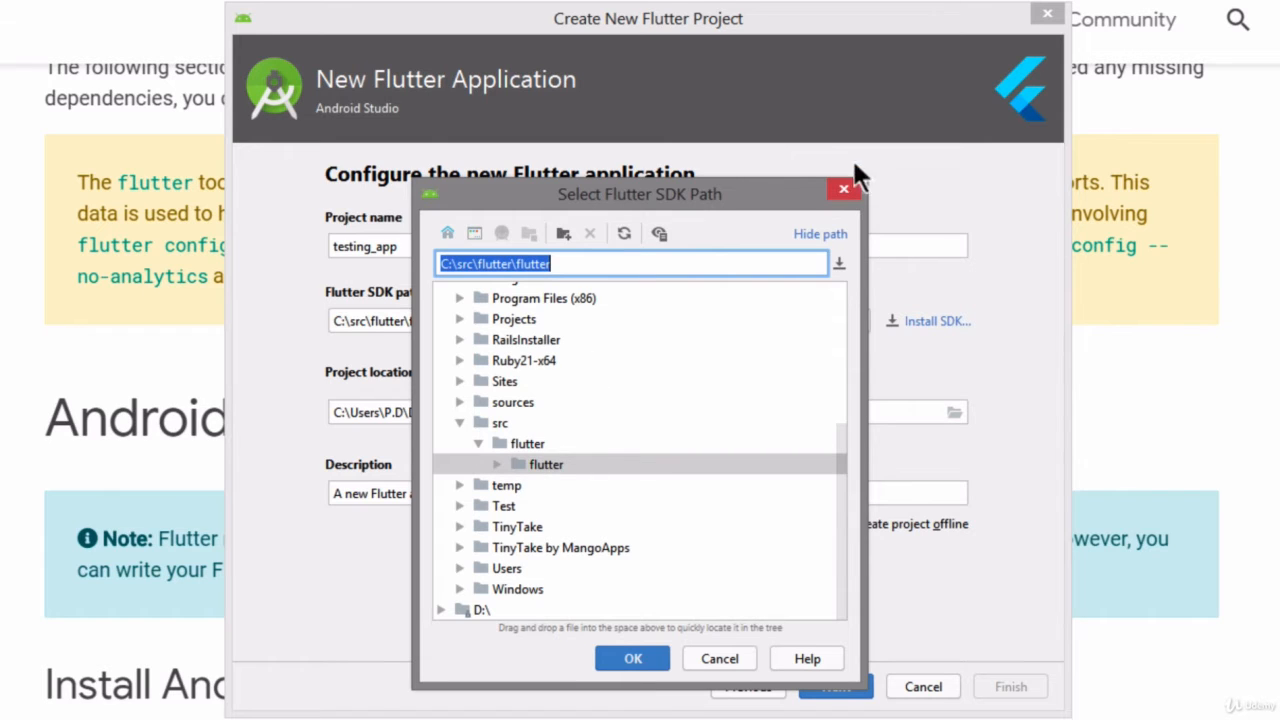
click(840, 186)
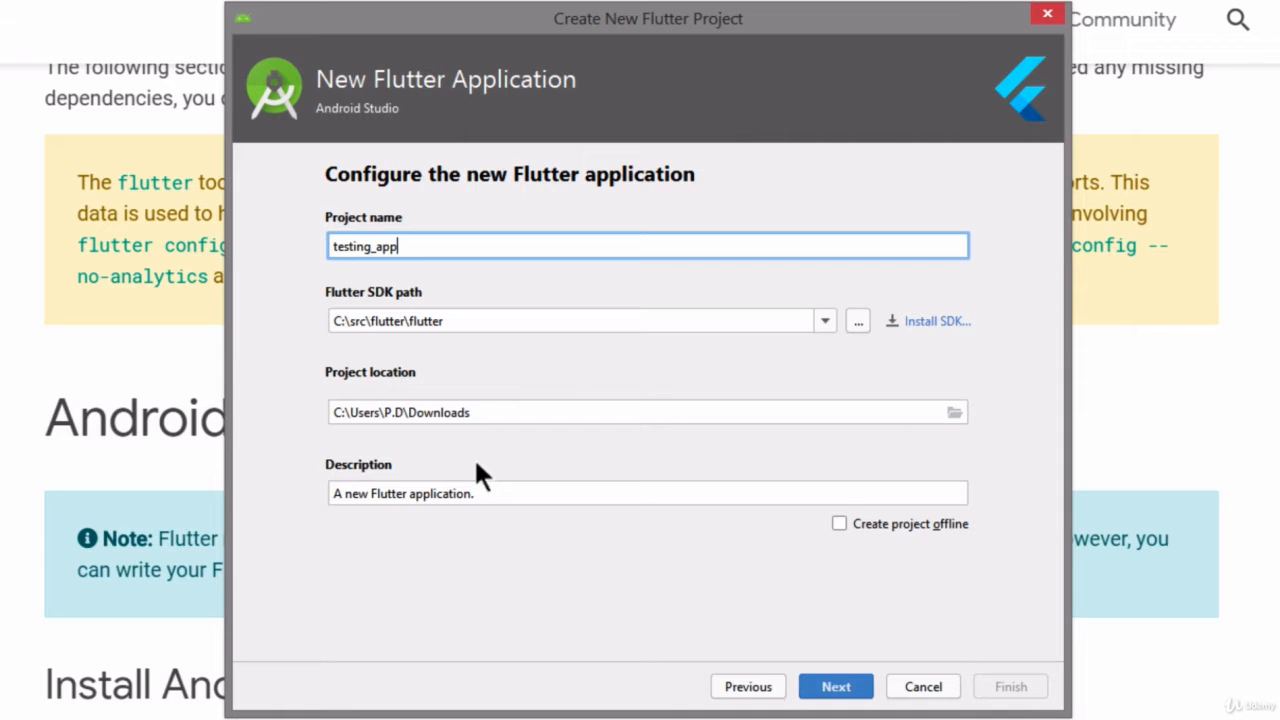
click(822, 688)
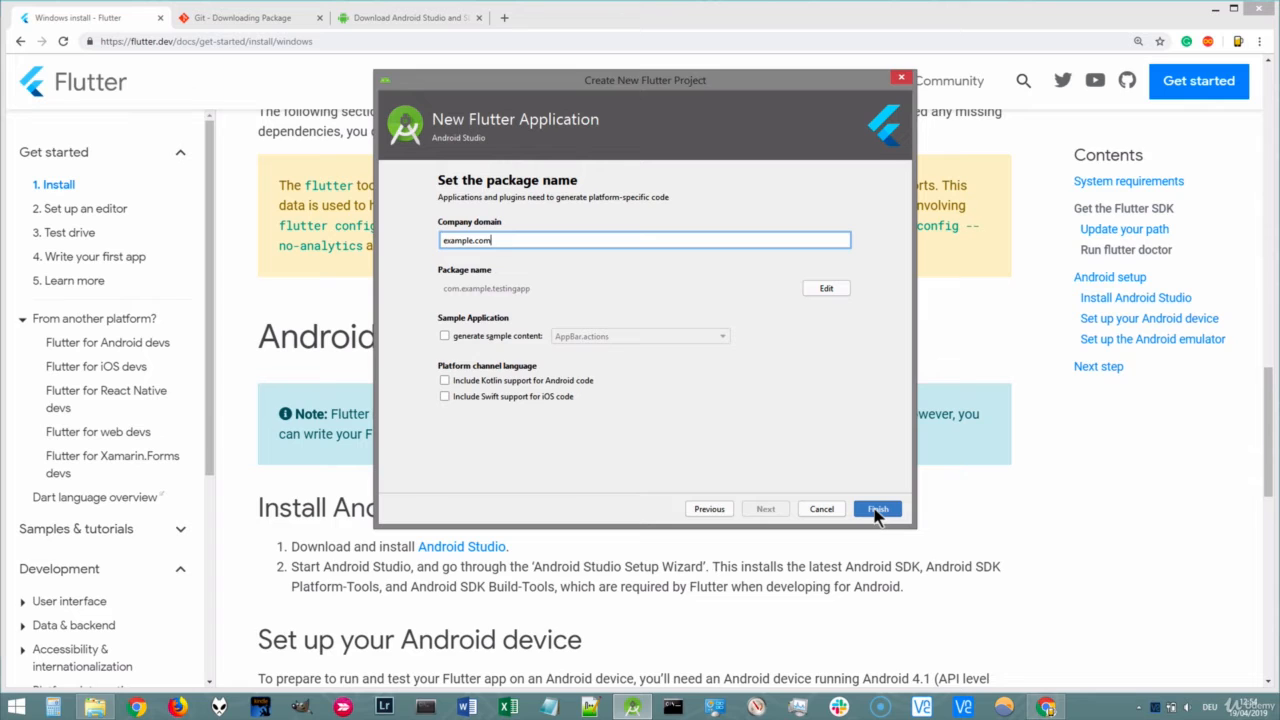
click(877, 511)
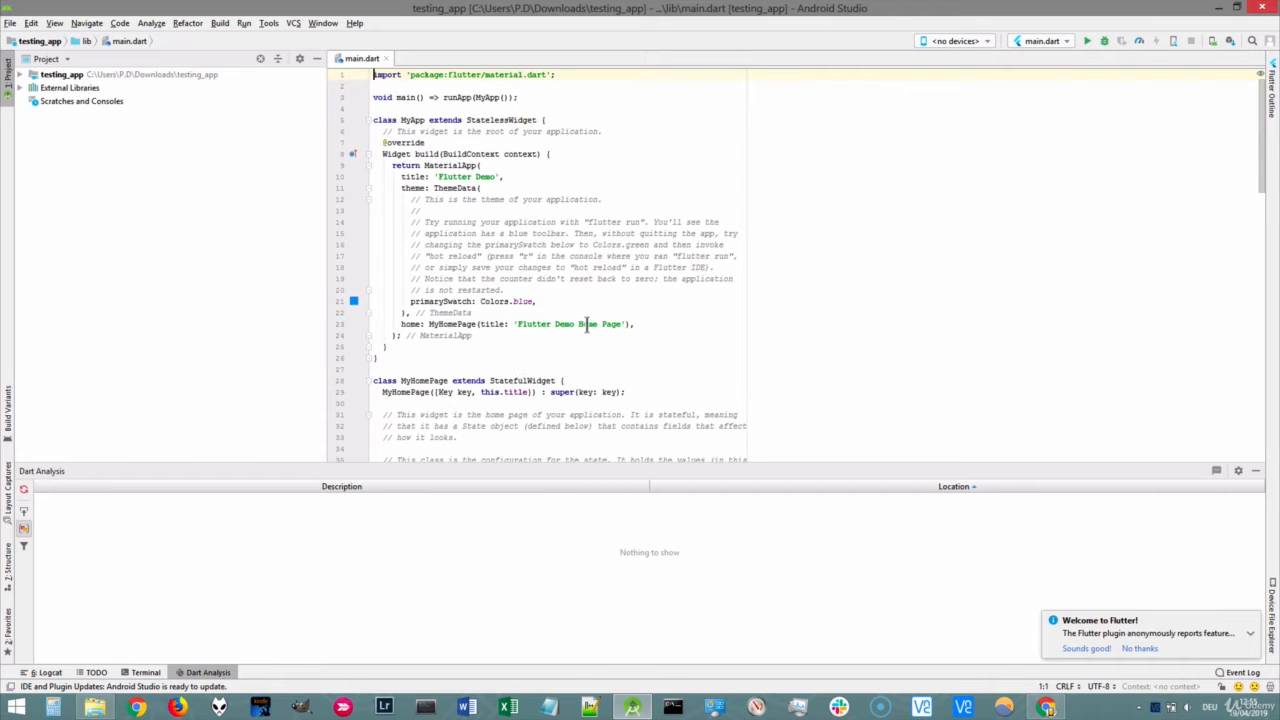
scroll(565, 258, down, 1)
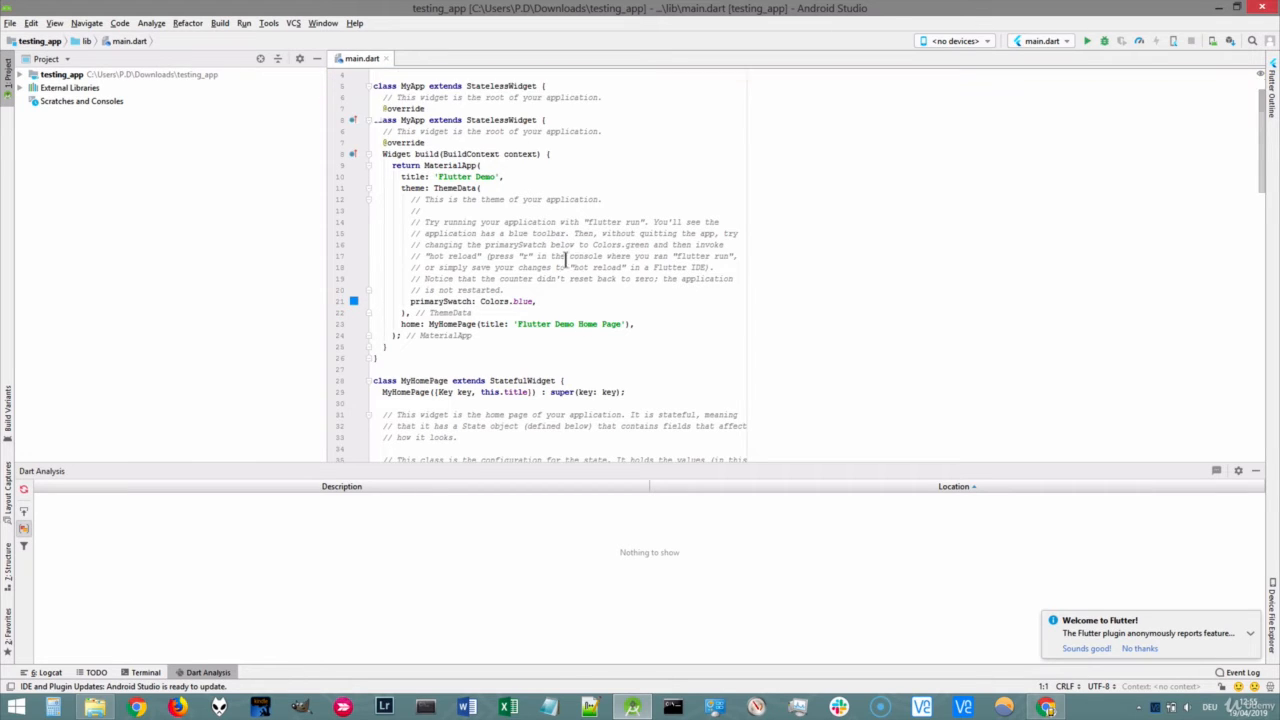
scroll(565, 259, down, 20)
scroll(558, 278, up, 20)
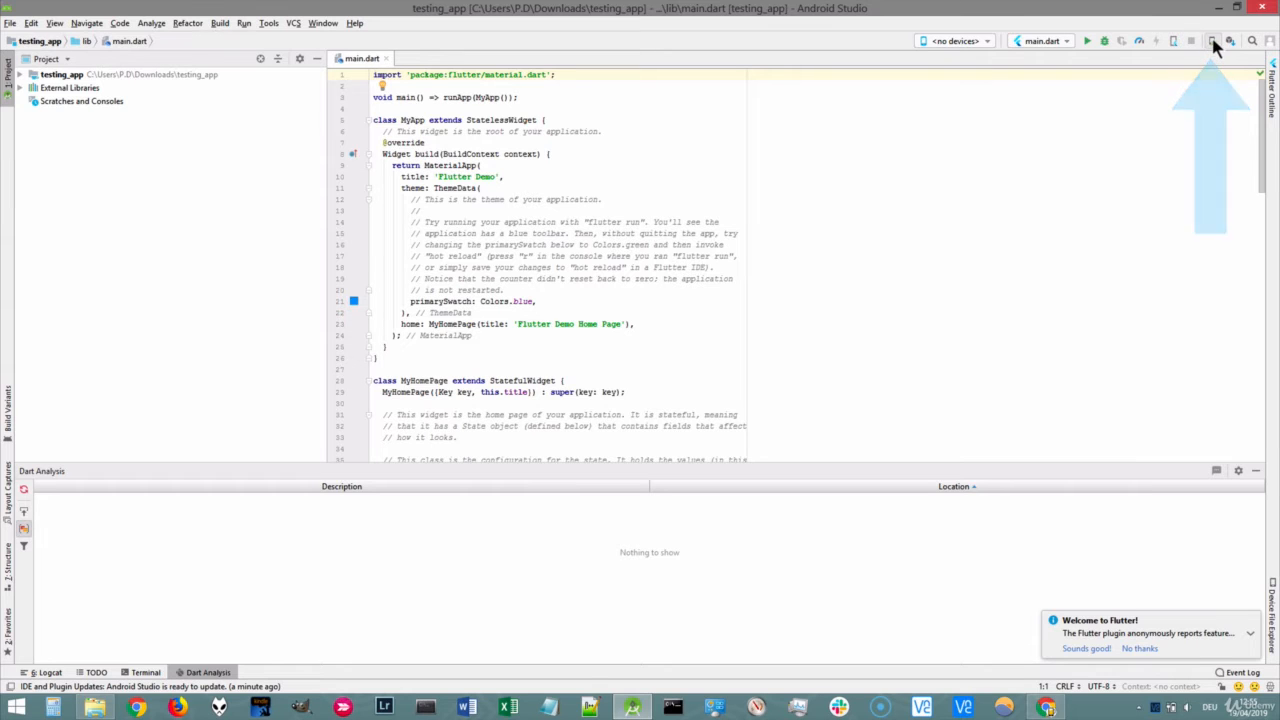
Start creating a new virtual device with the Nexus 6 phone as its hardware definition
click(1212, 41)
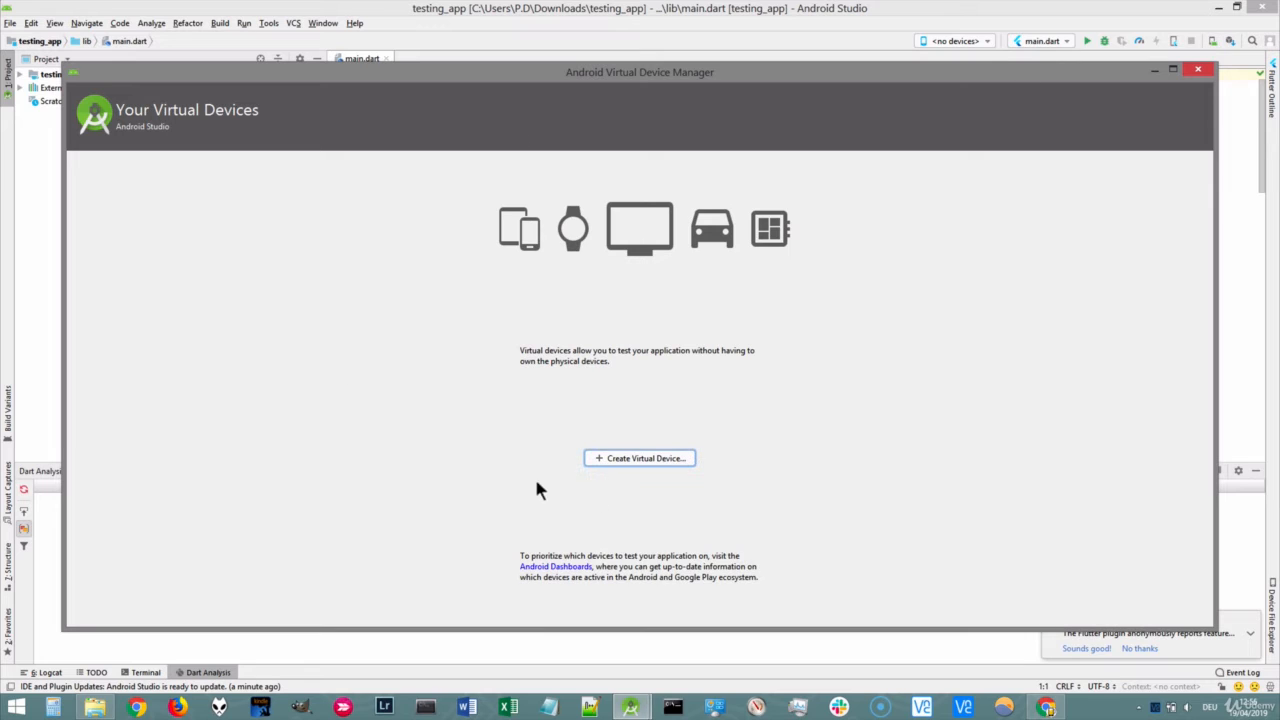
click(665, 458)
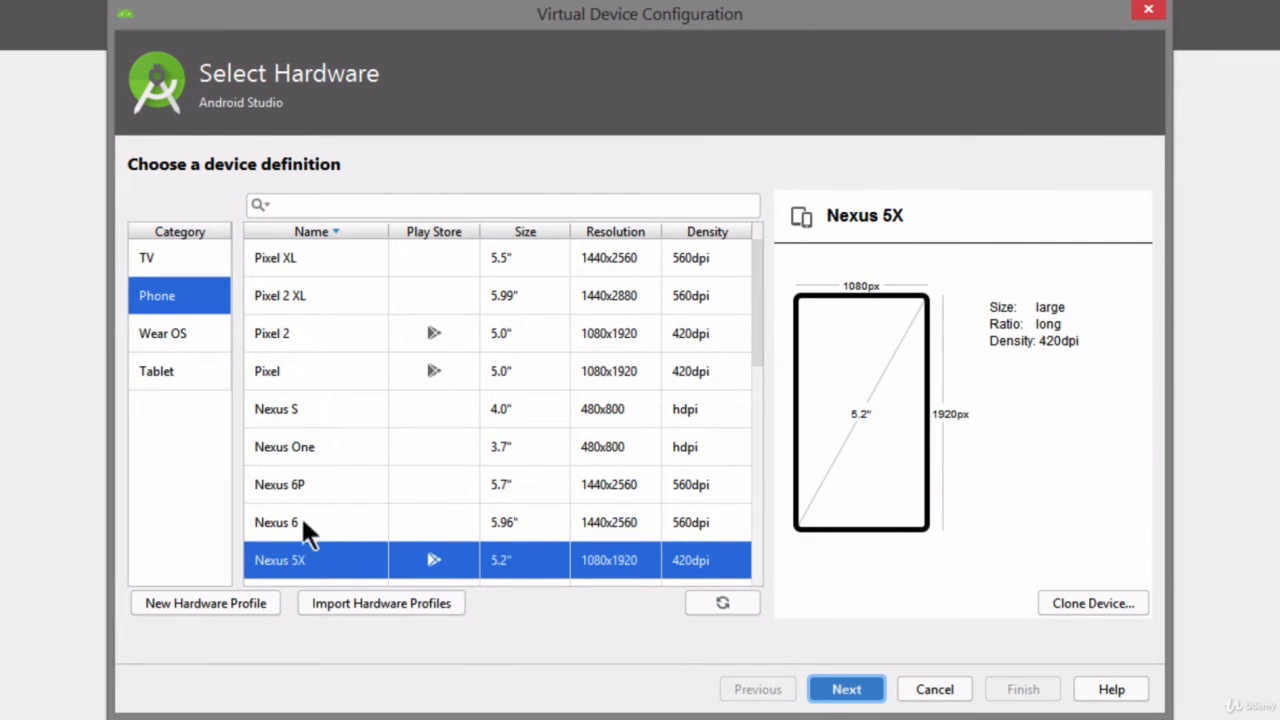
click(333, 519)
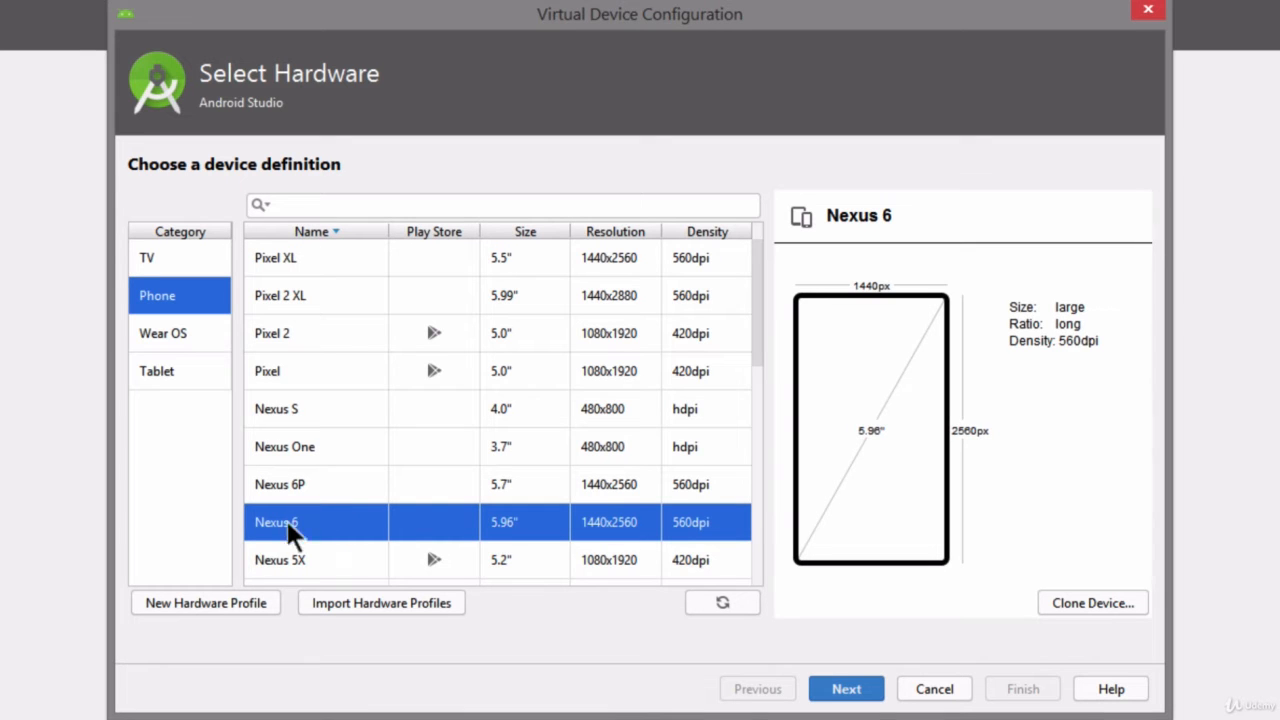
click(844, 690)
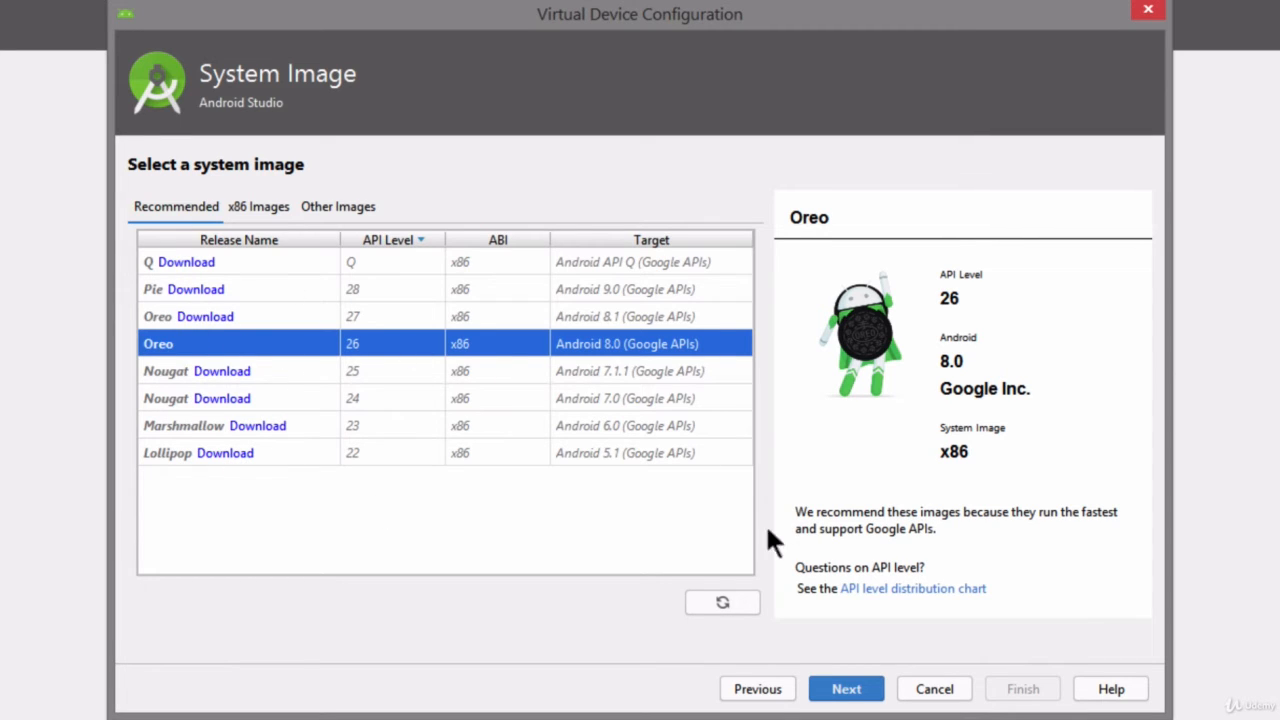
Download the Pie system image (API 28, Android 9.0) and choose it for the virtual device
click(195, 289)
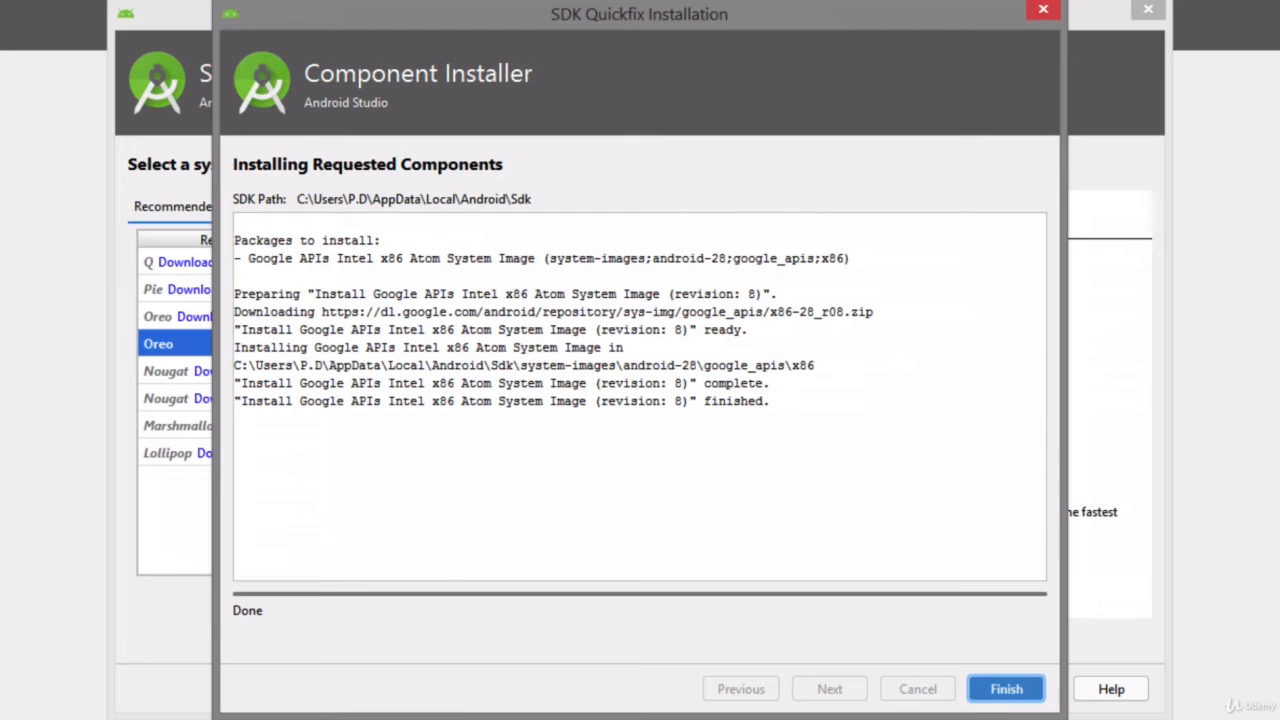
click(1006, 690)
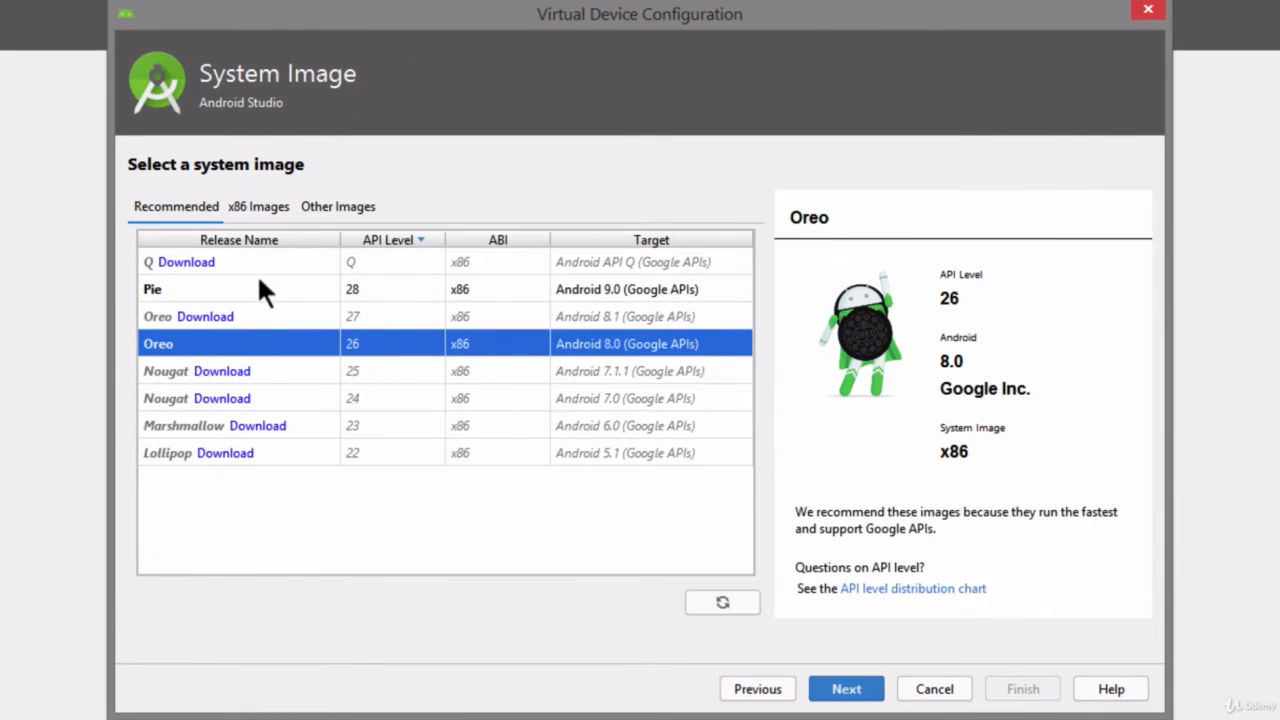
click(194, 286)
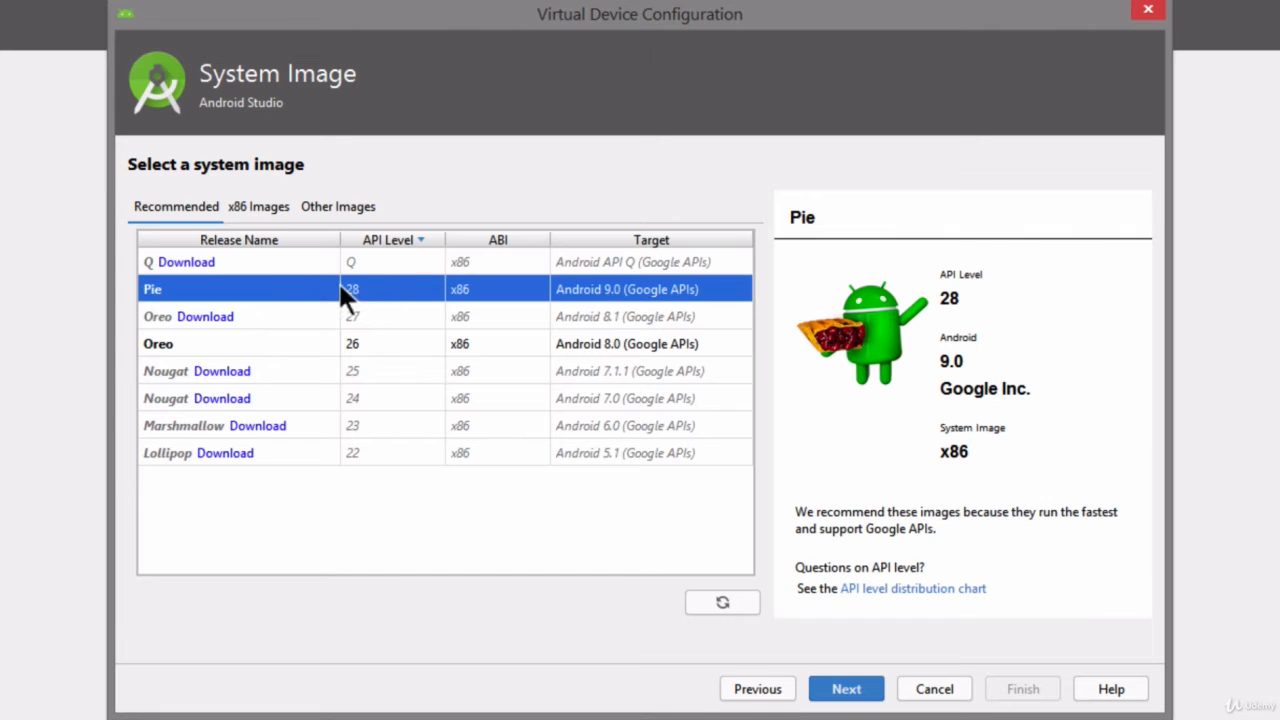
click(846, 697)
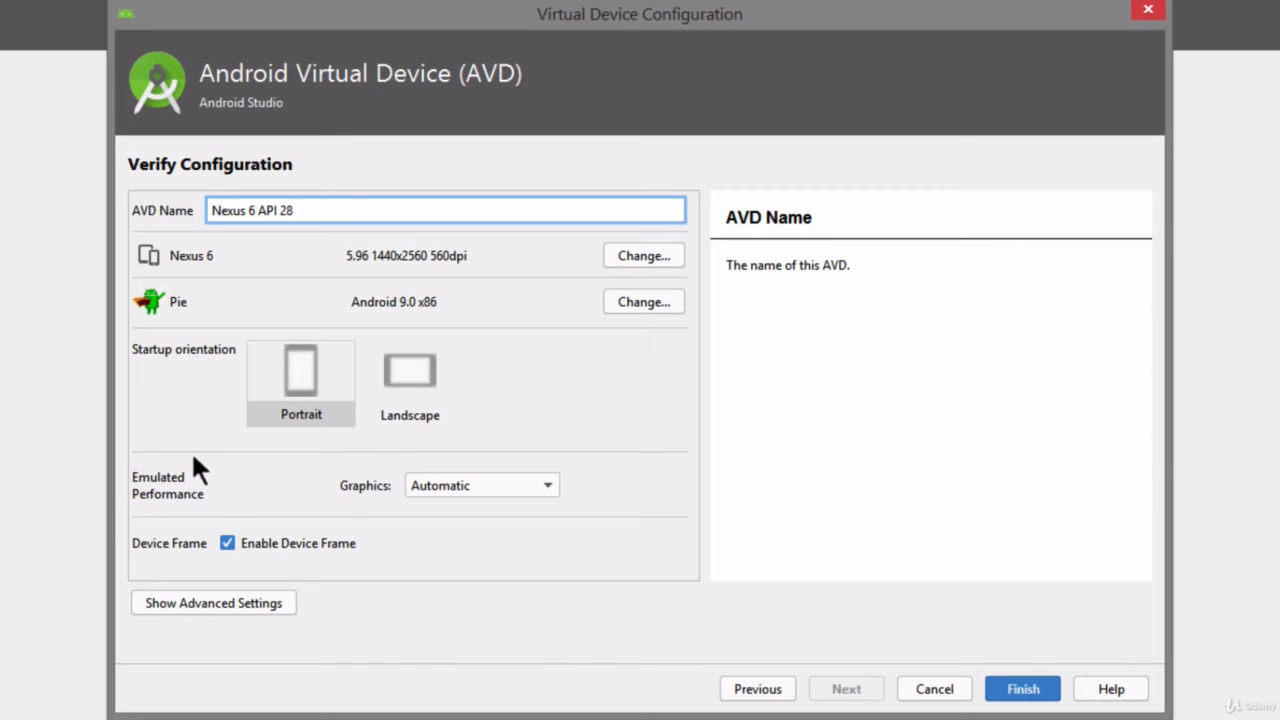
Set the virtual device's emulated graphics to Hardware - GLES 2.0 and finish creating the device
click(520, 486)
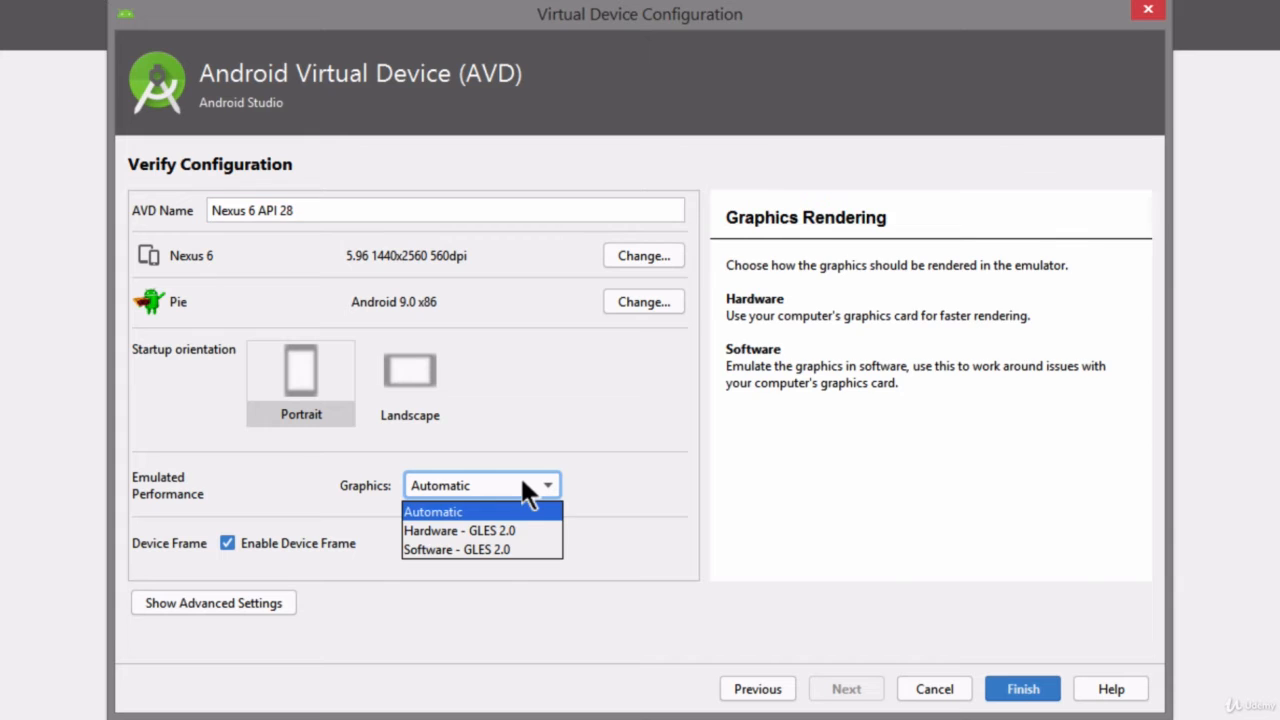
click(507, 530)
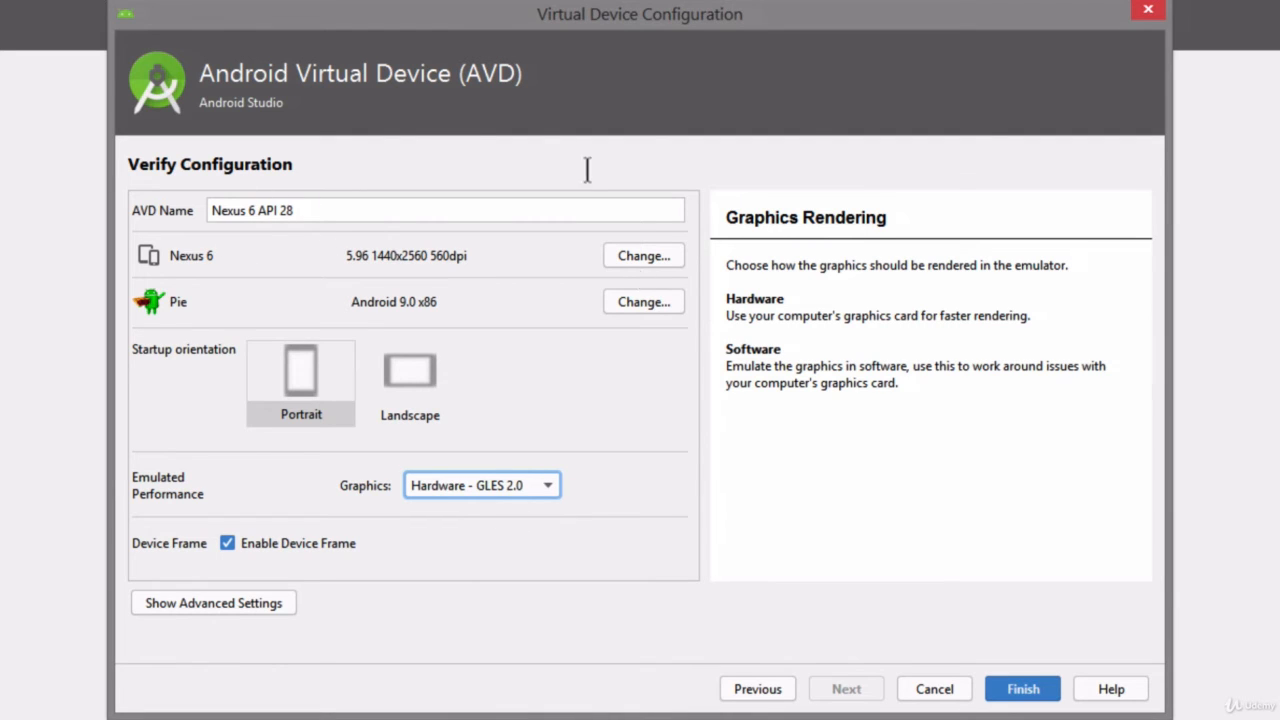
click(1023, 689)
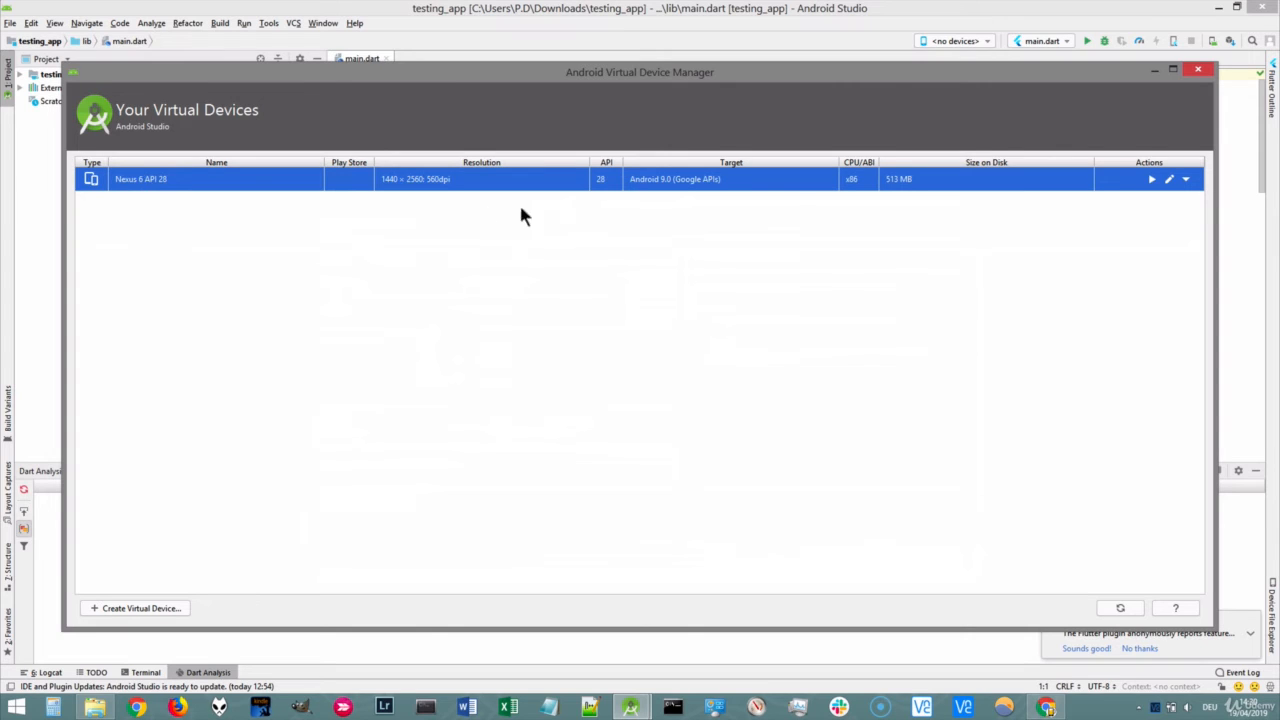
Launch the Nexus 6 API 28 emulator and close the Android Virtual Device Manager
click(1152, 181)
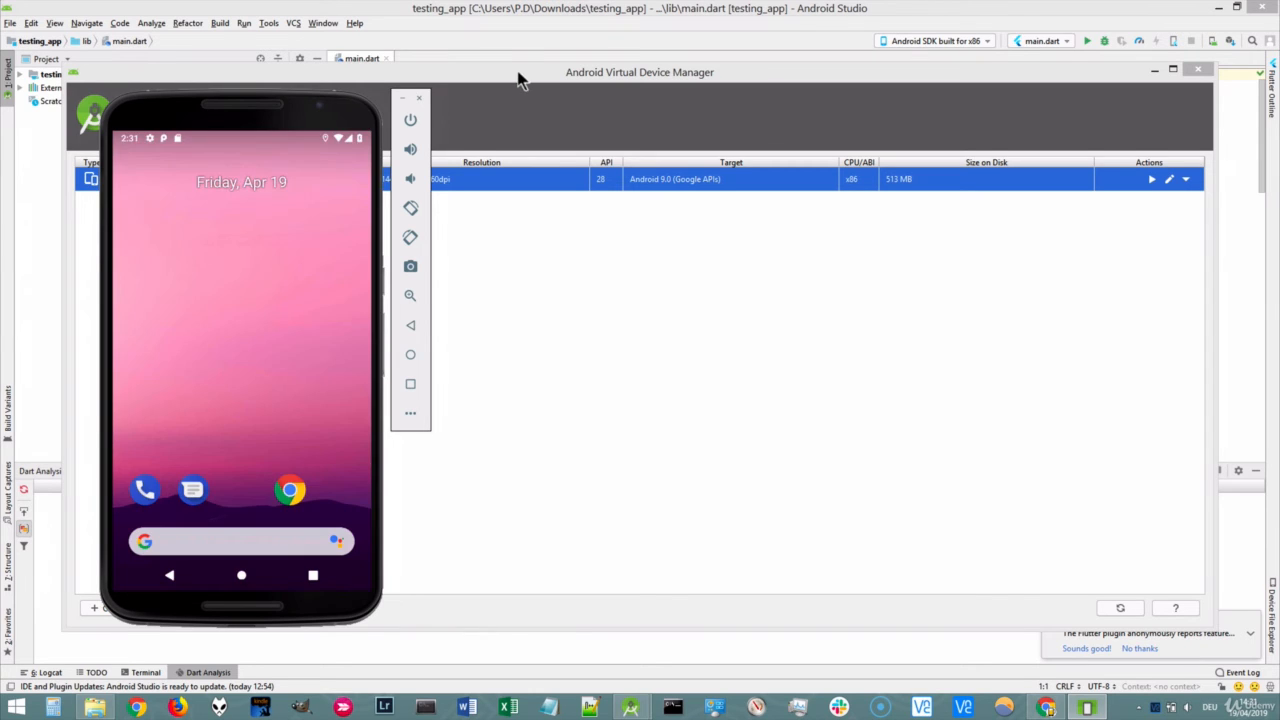
click(518, 74)
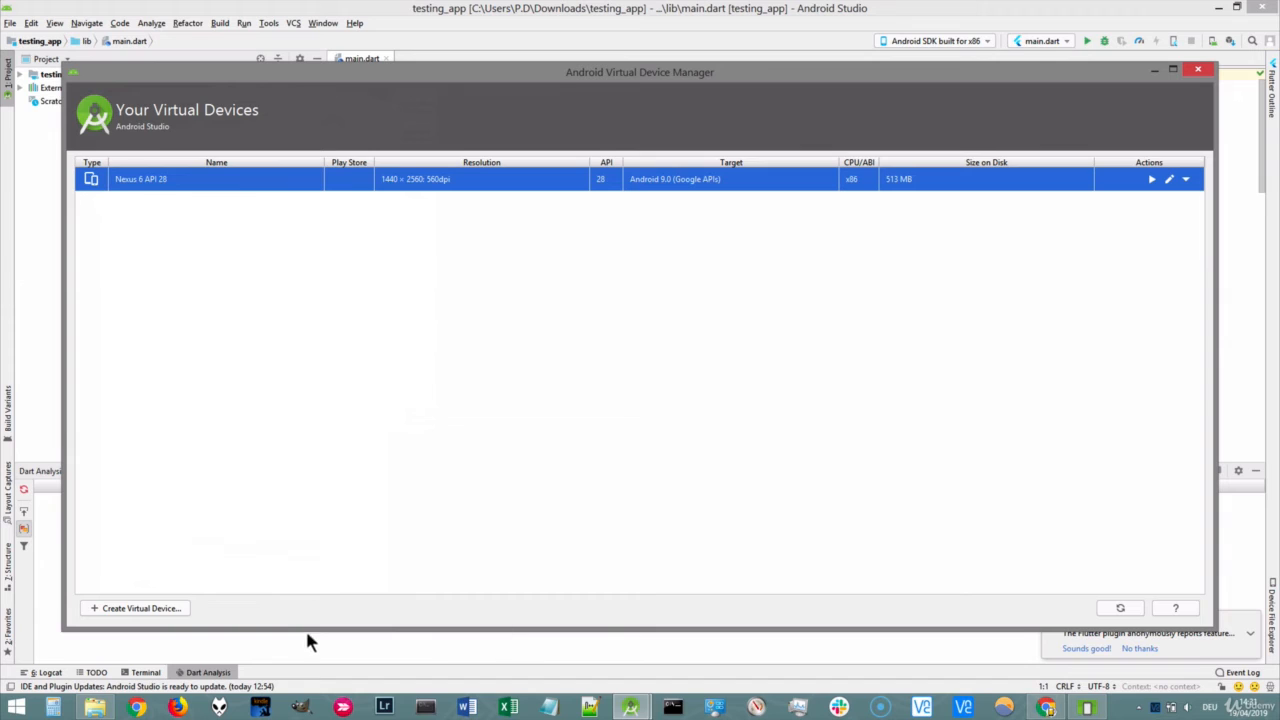
click(1198, 69)
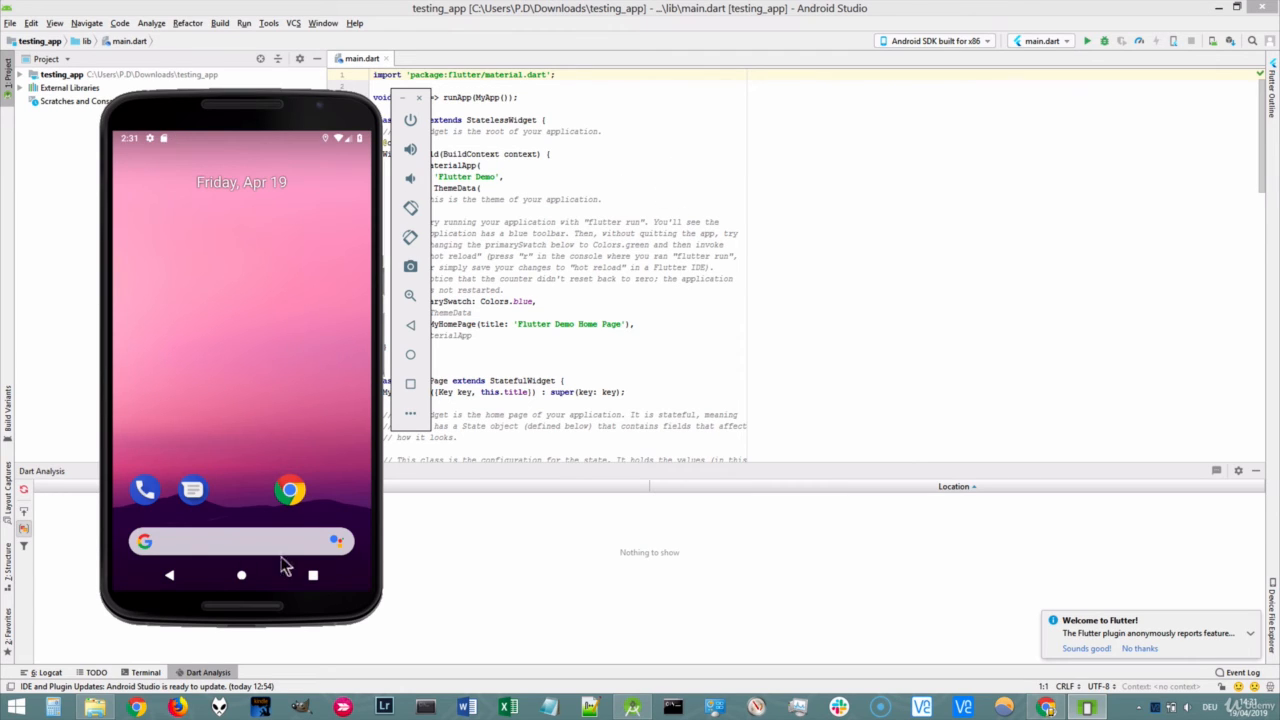
Run main.dart on the Android SDK built for x86 device and move the emulator window toward the middle of the screen
click(945, 45)
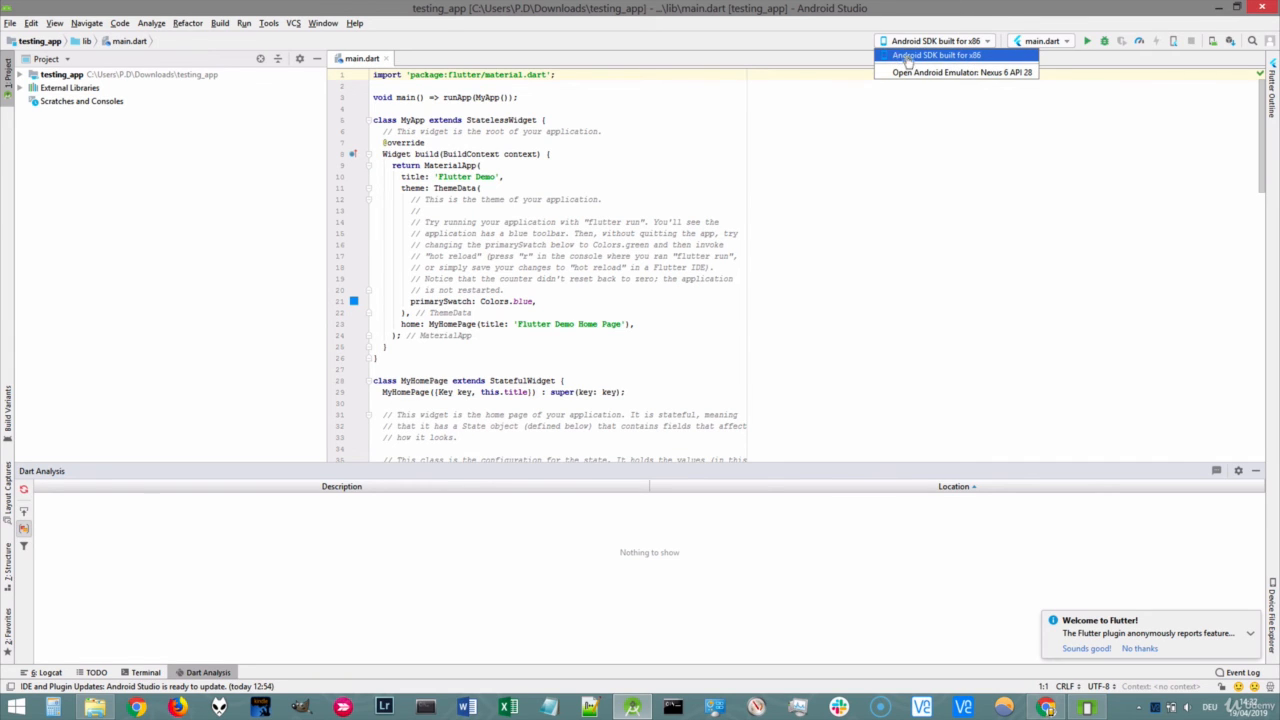
click(977, 62)
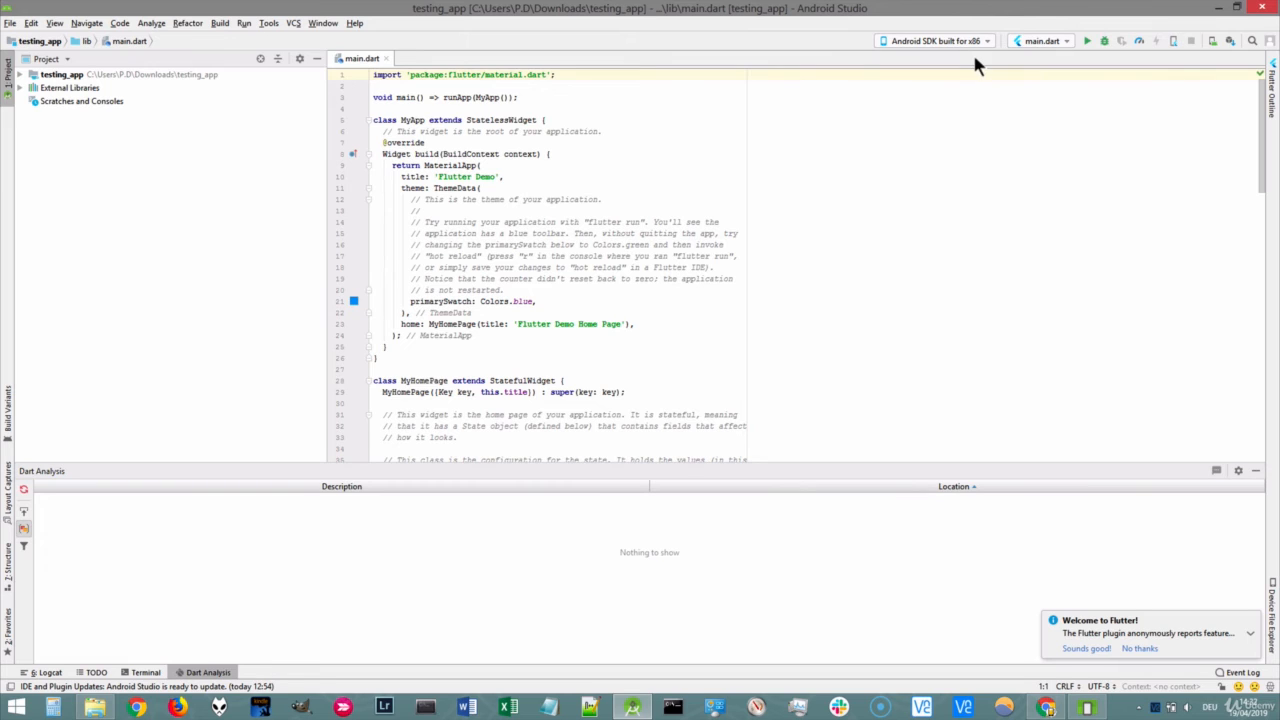
click(1088, 43)
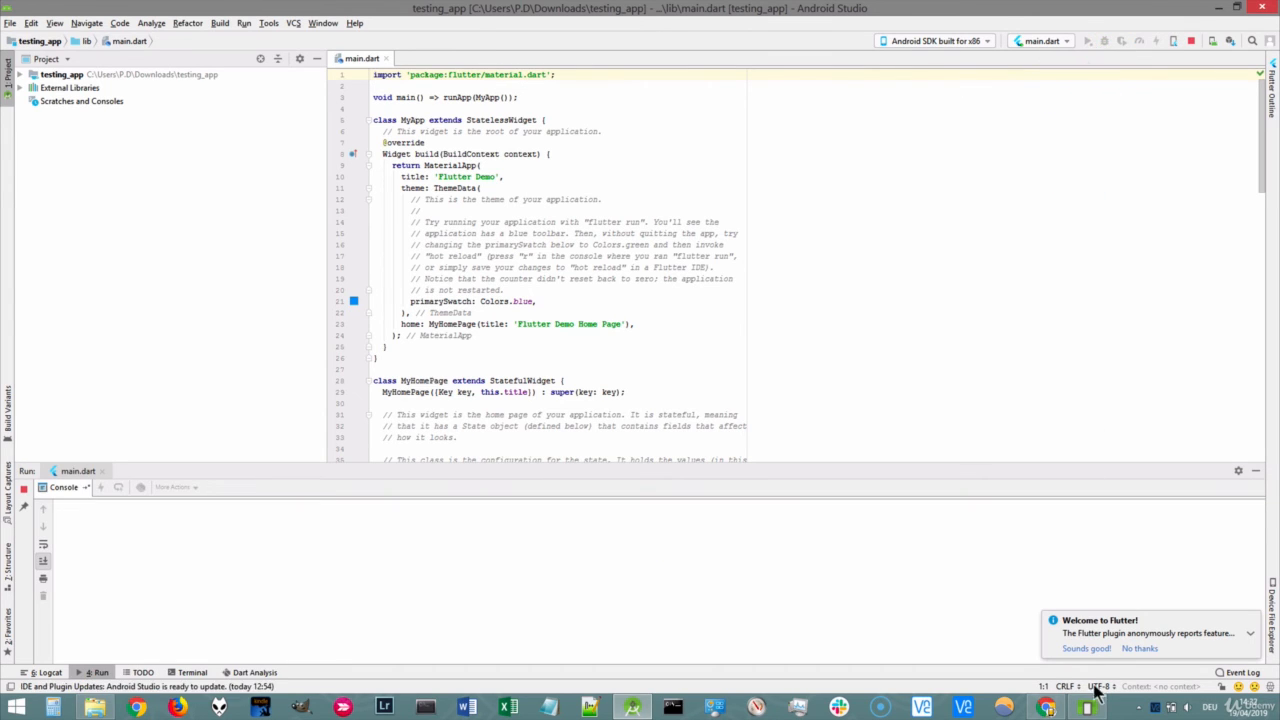
drag(182, 97, 487, 121)
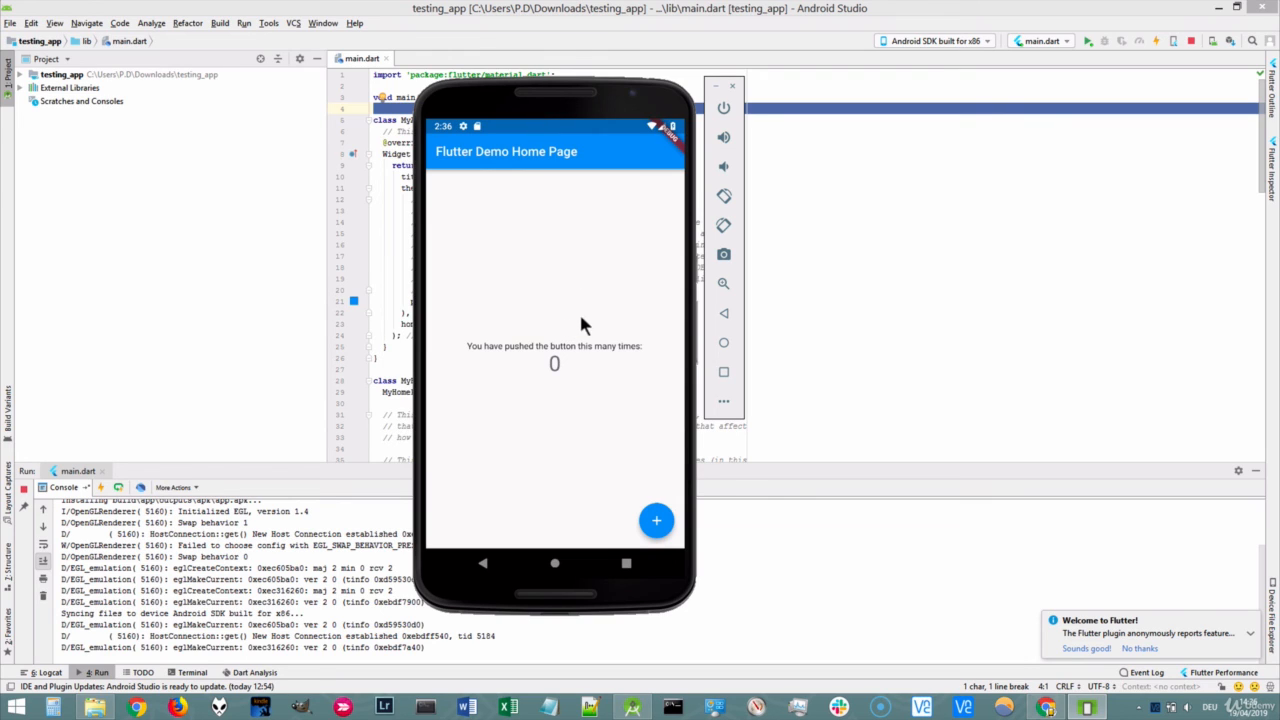
Test the running demo app by increasing its counter eight times
click(662, 525)
click(662, 525)
click(662, 525)
click(662, 525)
click(662, 525)
click(662, 525)
click(662, 525)
click(662, 525)
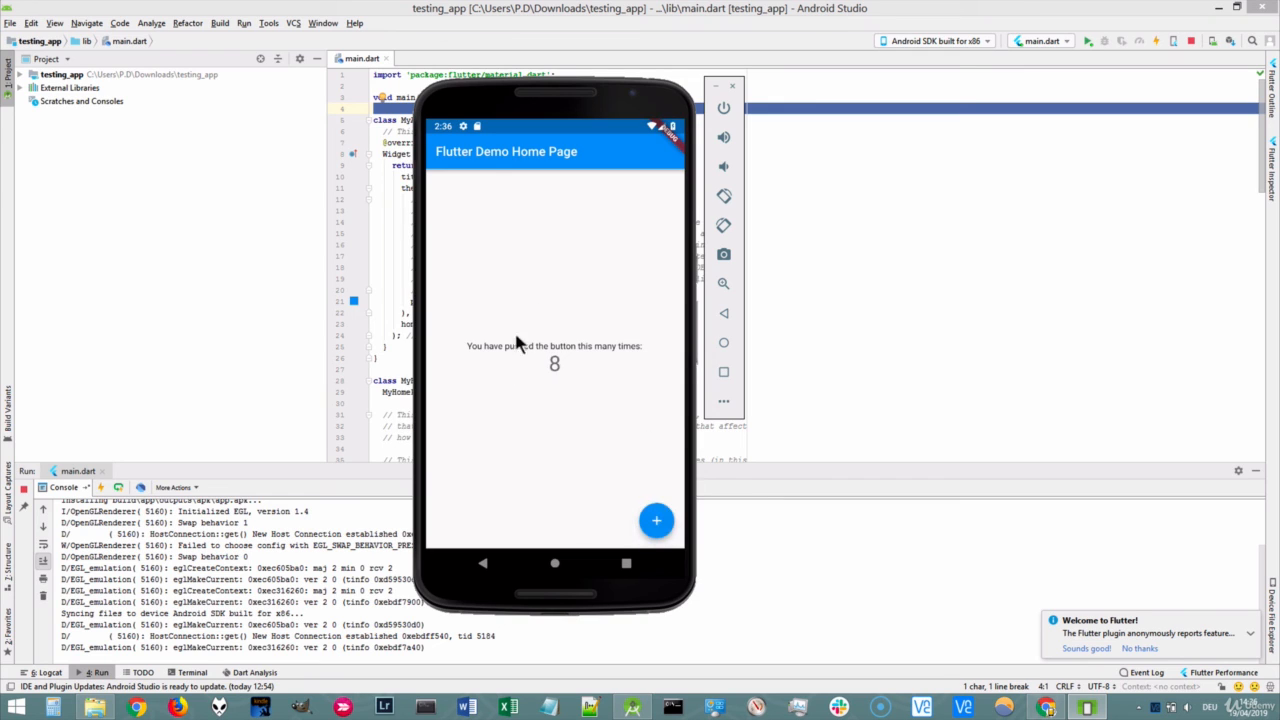